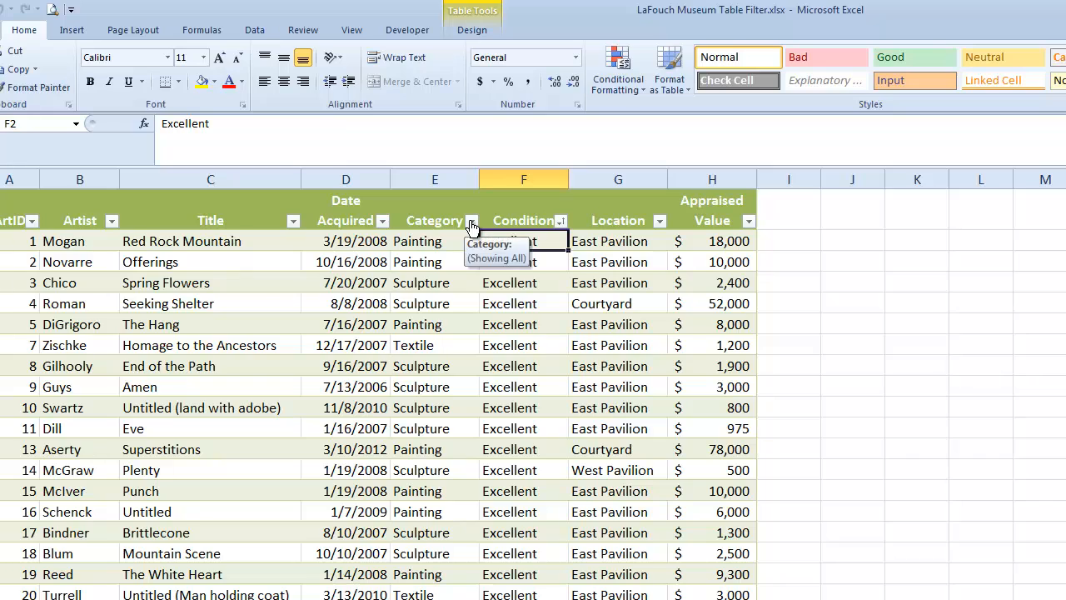
Filter the Category column of the art table to show only Painting records
{"action": "left_click", "coordinate": [472, 222]}
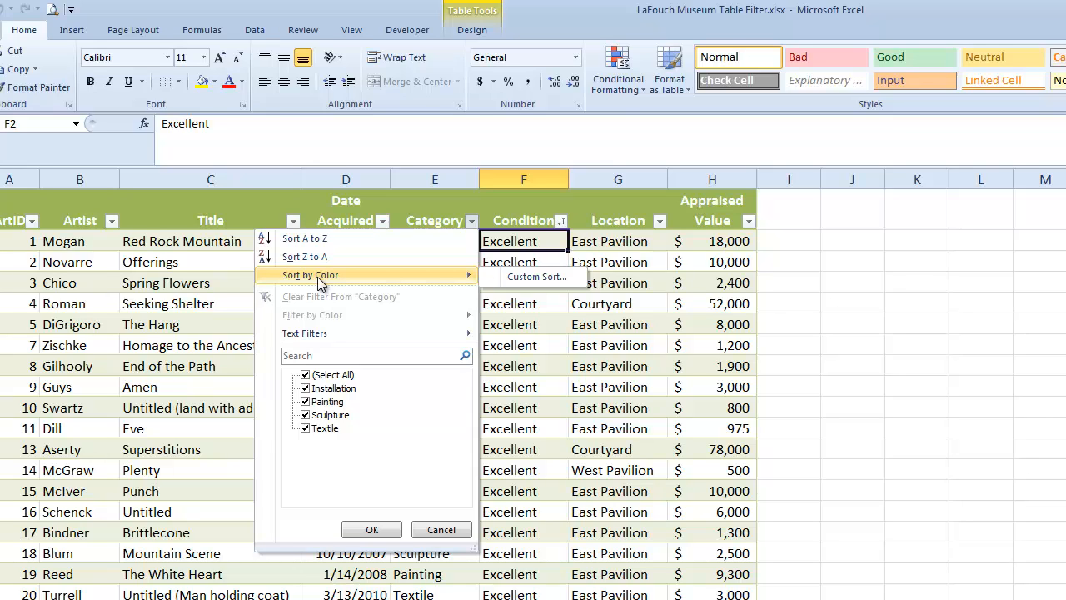
{"action": "mouse_move", "coordinate": [325, 333]}
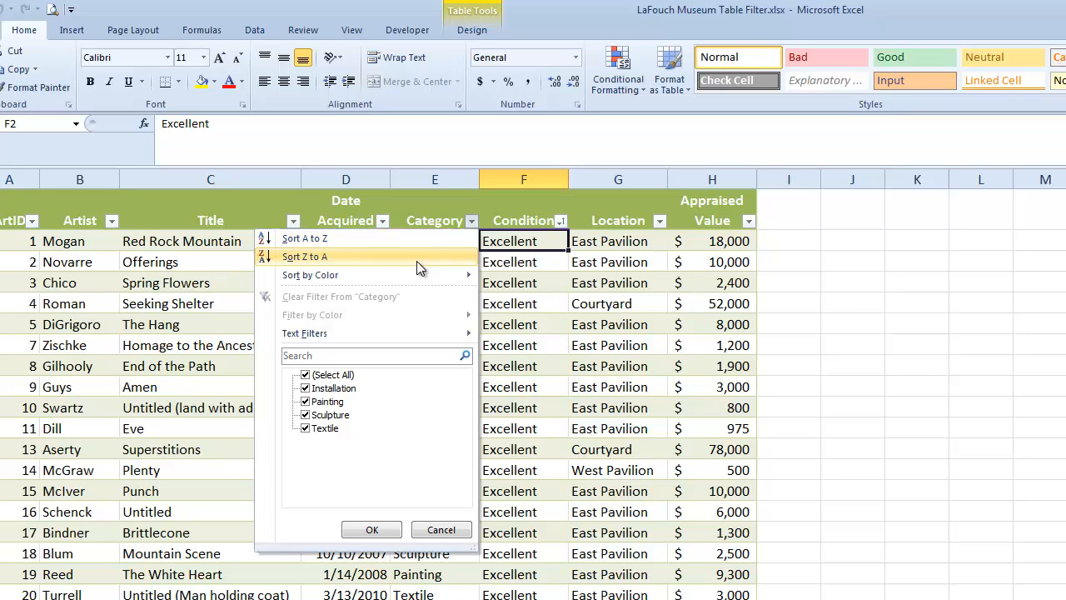
{"action": "mouse_move", "coordinate": [428, 274]}
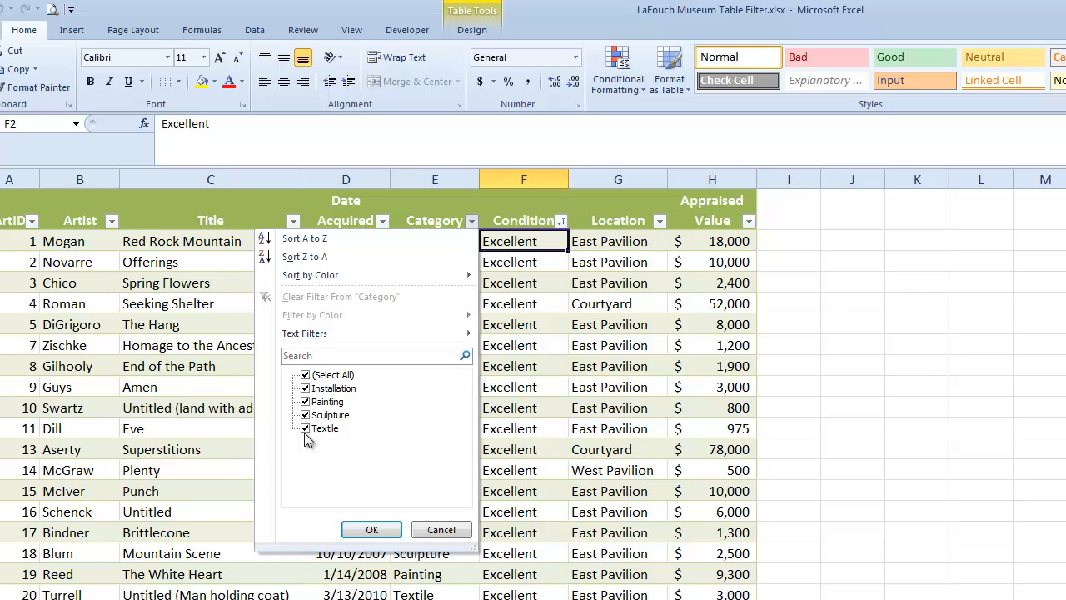
{"action": "left_click", "coordinate": [305, 375]}
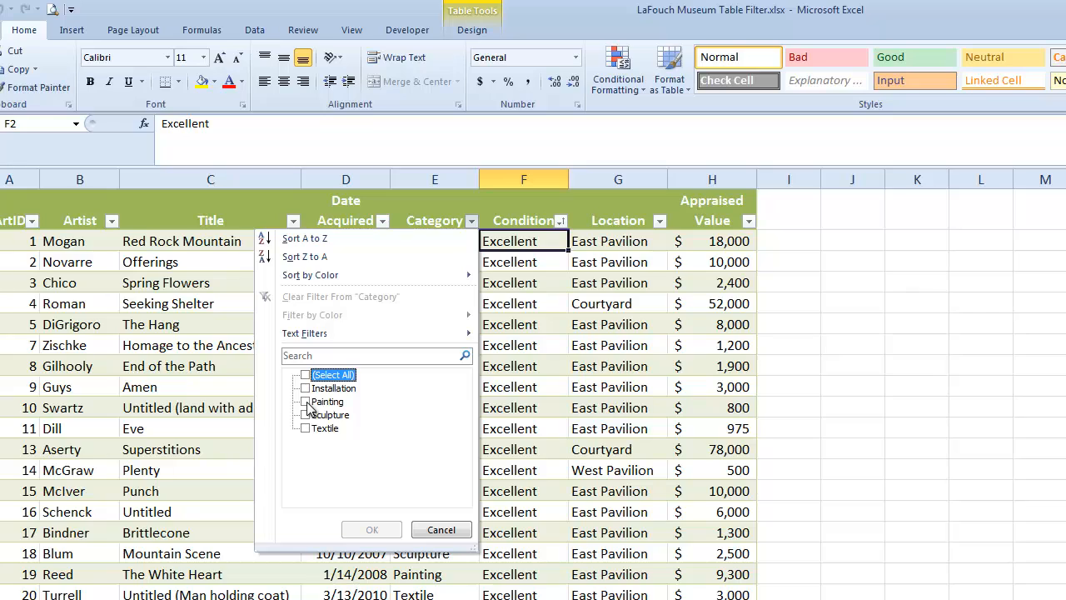
{"action": "left_click", "coordinate": [306, 403]}
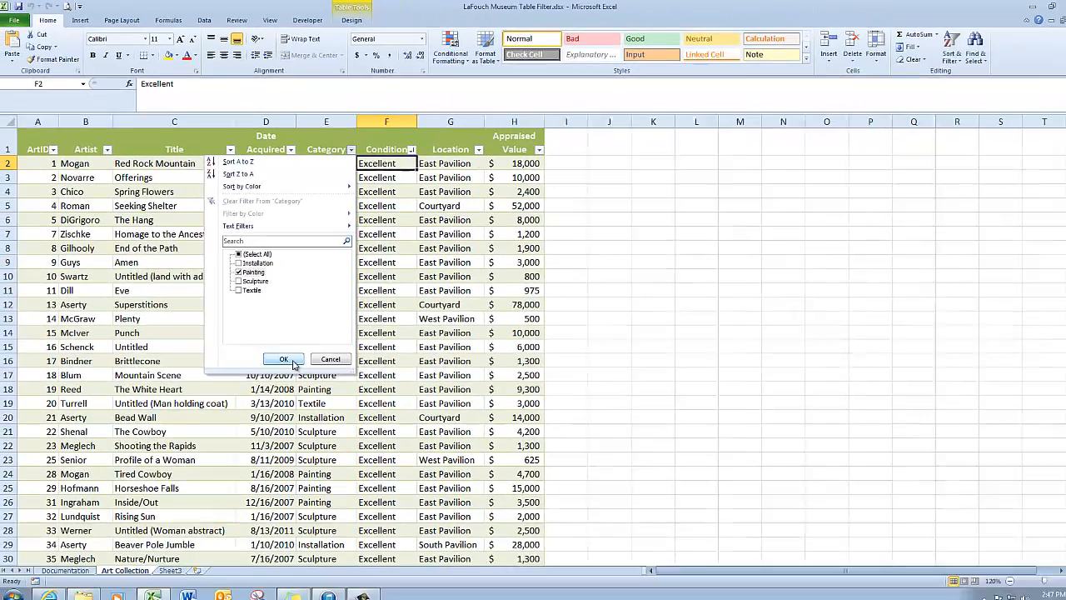
{"action": "left_click", "coordinate": [385, 537]}
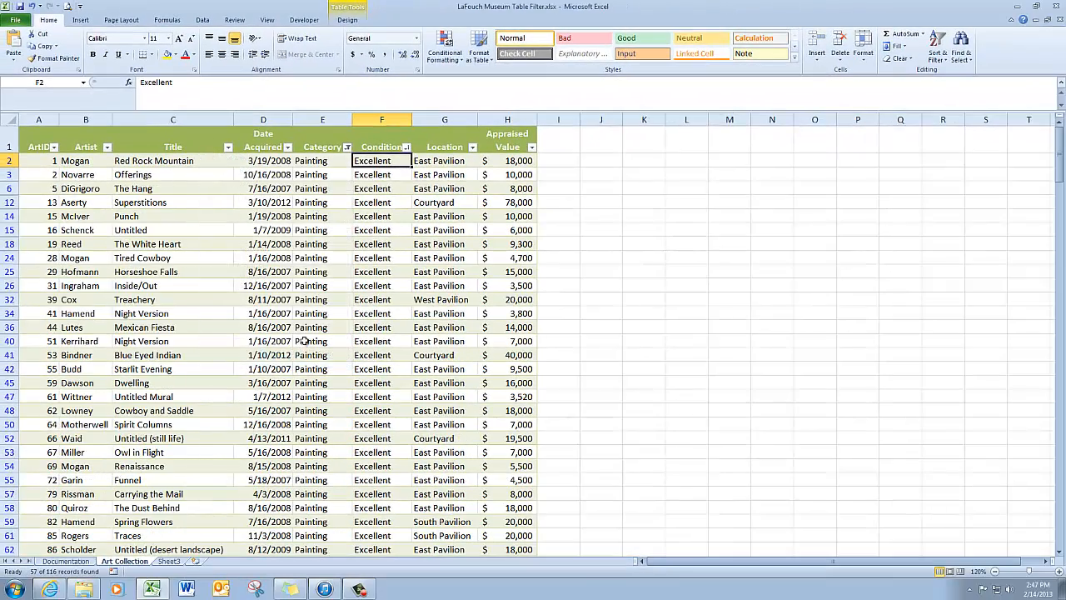
Look through the filtered painting records down to the end of the table and return to its start
{"action": "scroll", "coordinate": [312, 233], "scroll_direction": "down", "scroll_amount": 2}
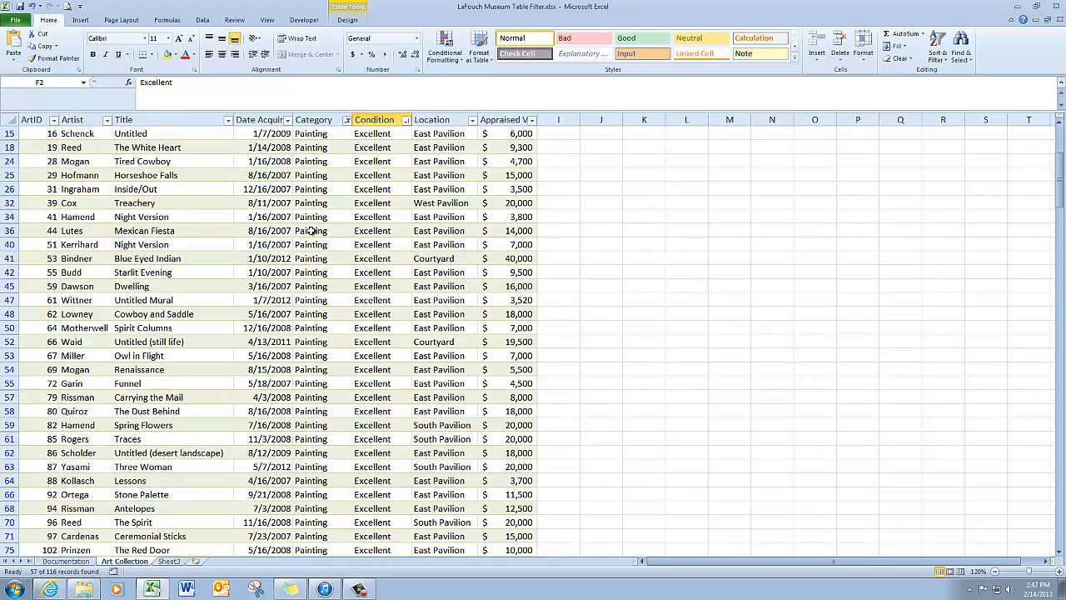
{"action": "scroll", "coordinate": [313, 230], "scroll_direction": "down", "scroll_amount": 7}
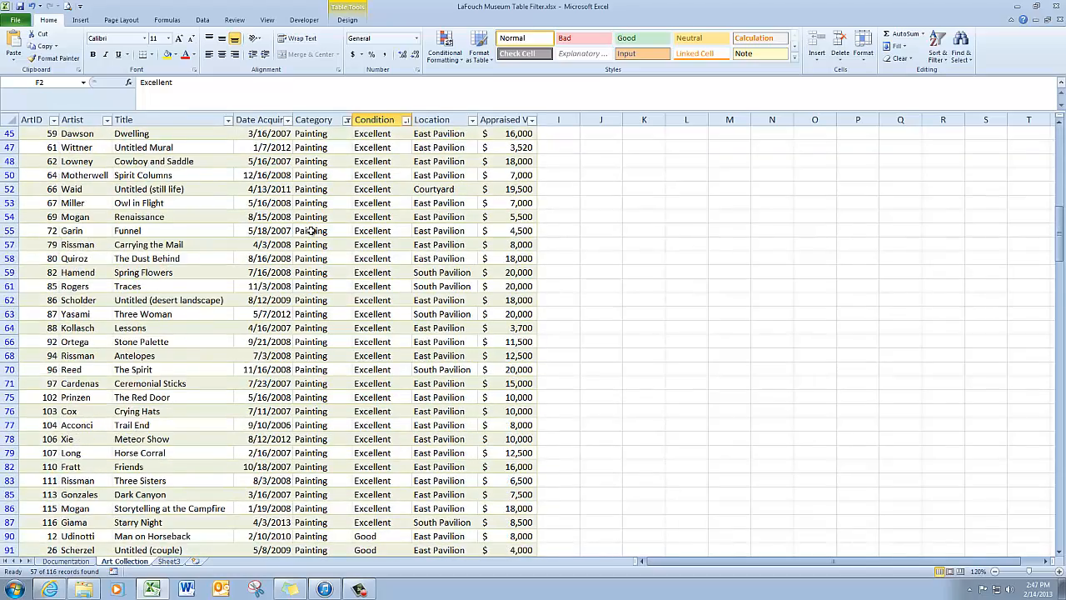
{"action": "scroll", "coordinate": [312, 231], "scroll_direction": "down", "scroll_amount": 3}
{"action": "scroll", "coordinate": [312, 231], "scroll_direction": "down", "scroll_amount": 4}
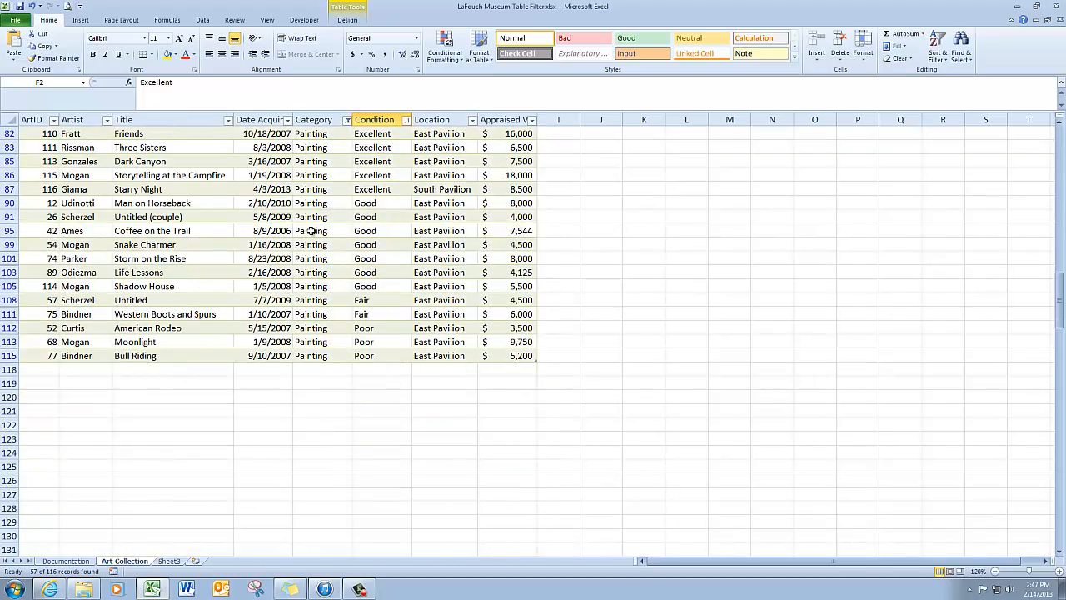
{"action": "scroll", "coordinate": [312, 230], "scroll_direction": "up", "scroll_amount": 2}
{"action": "scroll", "coordinate": [313, 230], "scroll_direction": "up", "scroll_amount": 10}
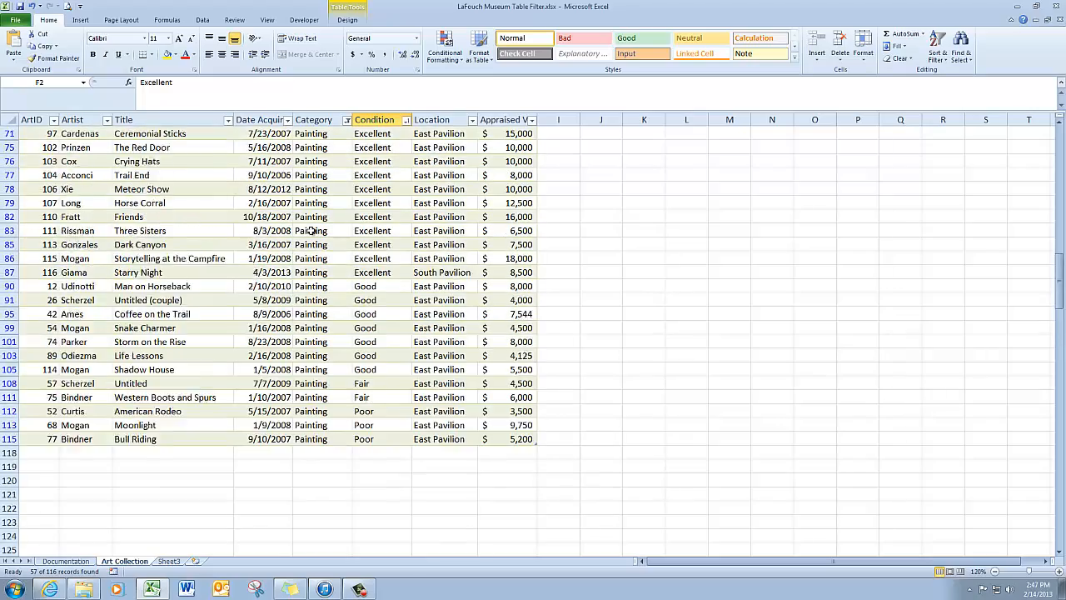
{"action": "scroll", "coordinate": [312, 230], "scroll_direction": "up", "scroll_amount": 4}
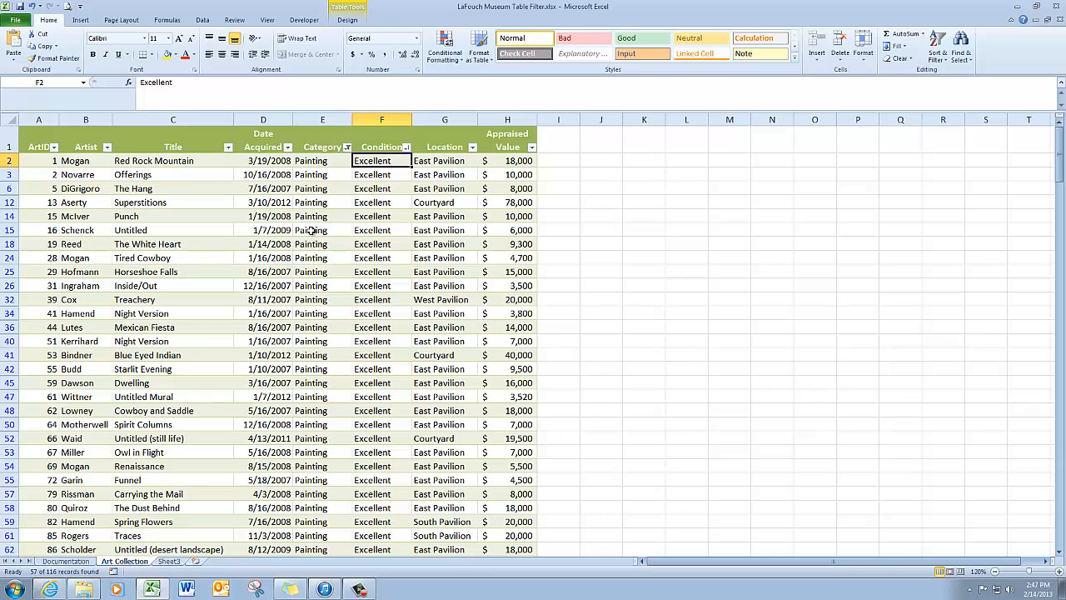
Filter the Condition column to show only paintings in Poor condition
{"action": "left_click", "coordinate": [406, 147]}
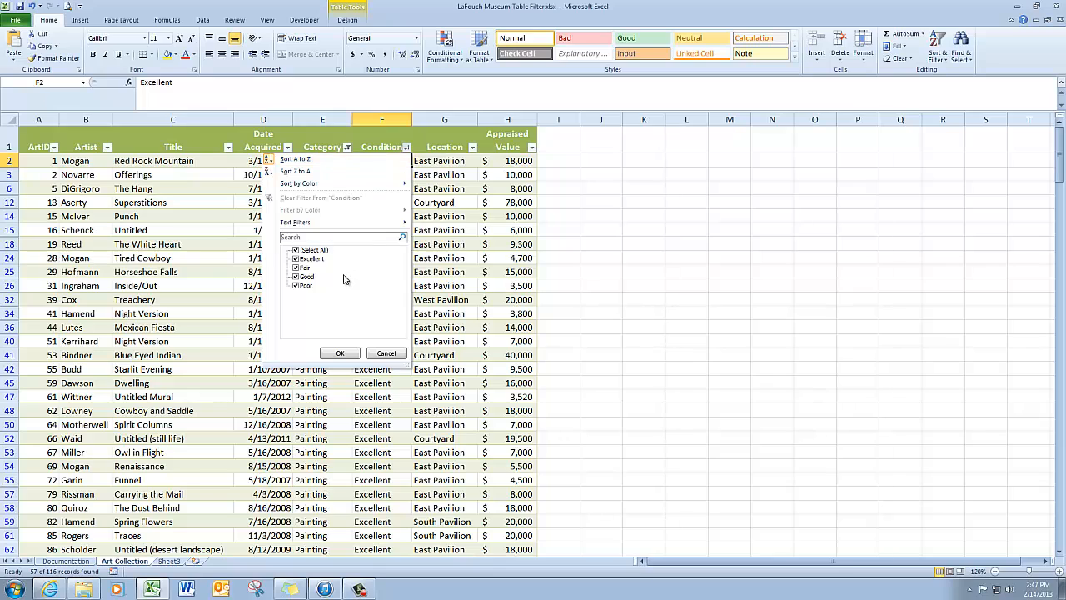
{"action": "left_click", "coordinate": [295, 250]}
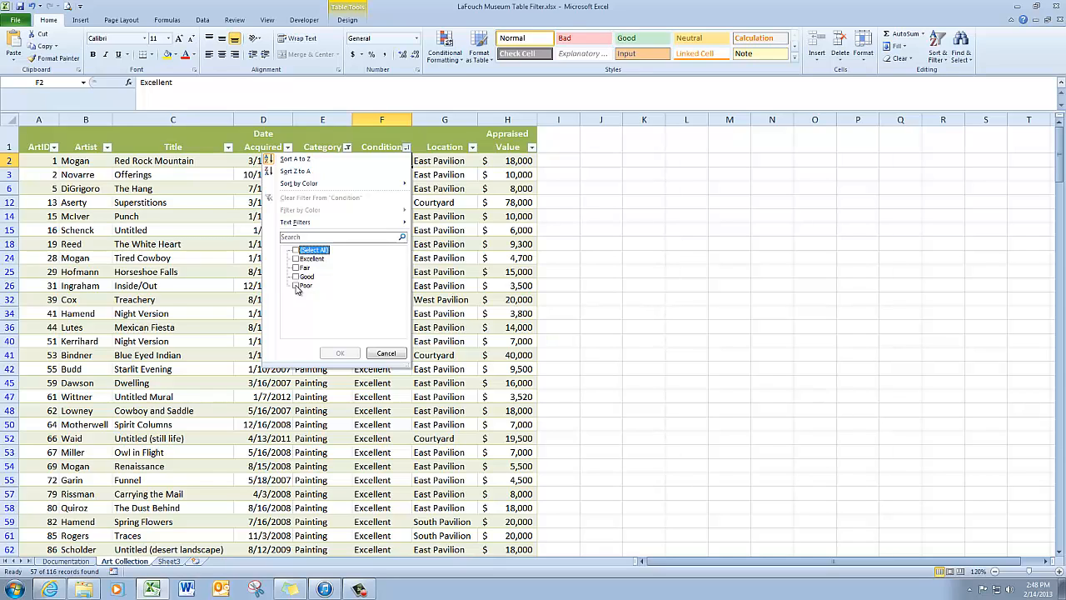
{"action": "left_click", "coordinate": [296, 286]}
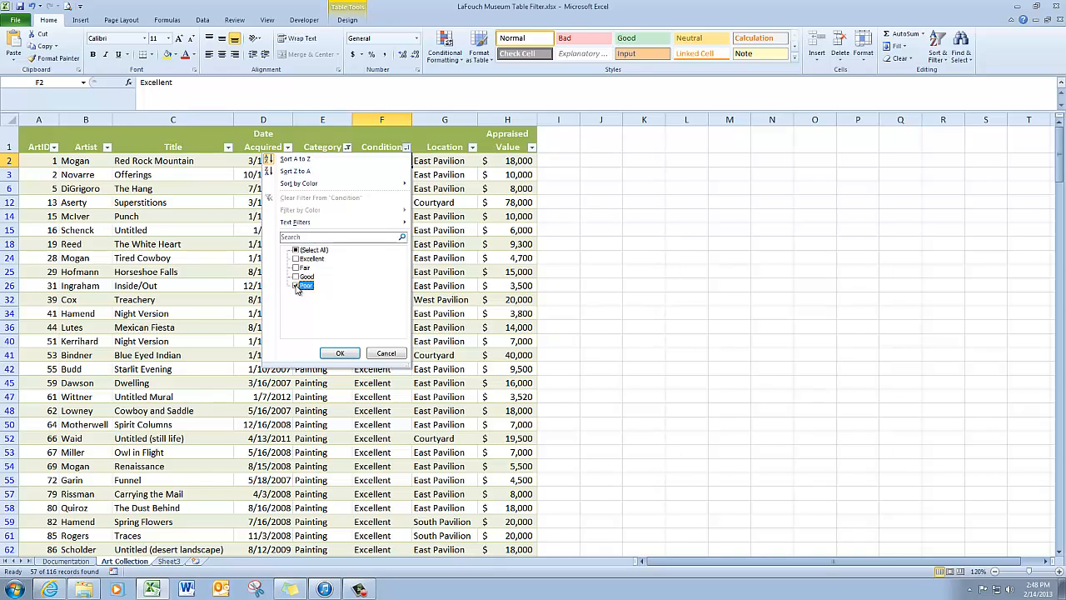
{"action": "left_click", "coordinate": [341, 353]}
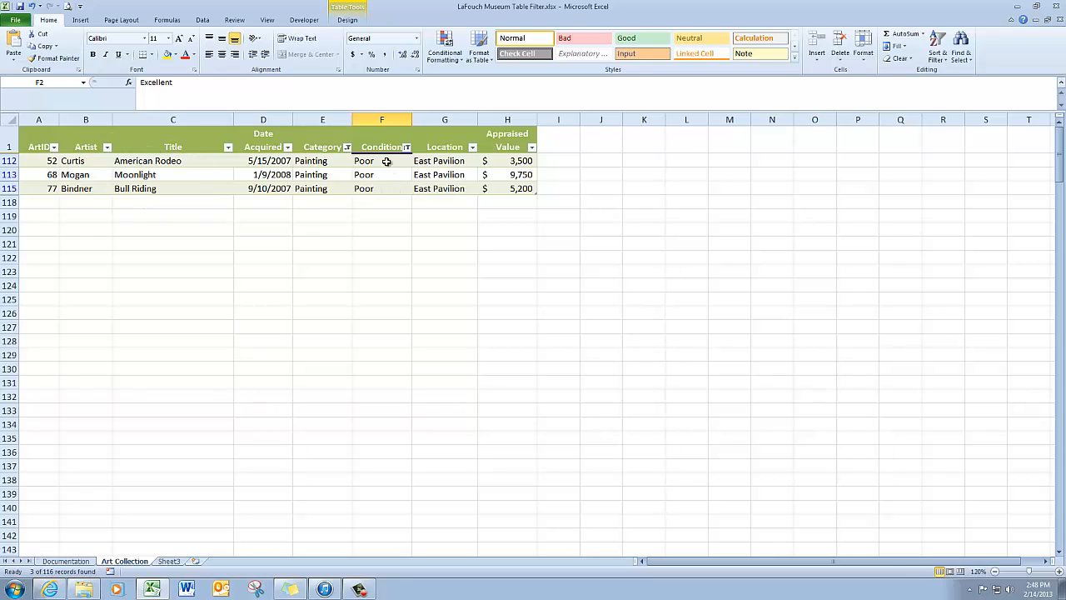
Clear the table's filter and sort state, and look through the full list of artworks
{"action": "left_click", "coordinate": [203, 20]}
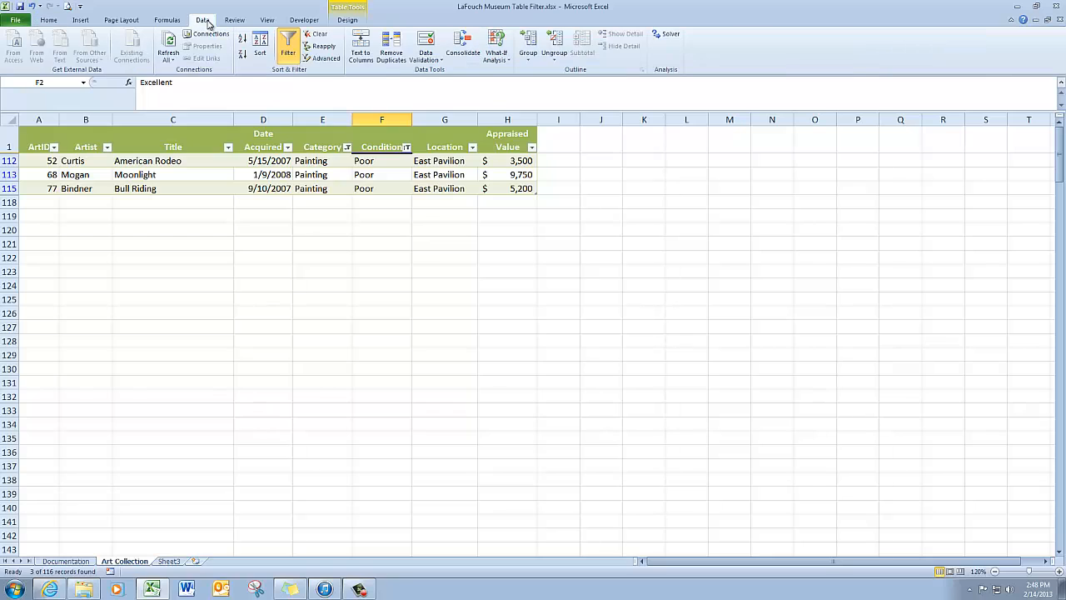
{"action": "left_click", "coordinate": [319, 36]}
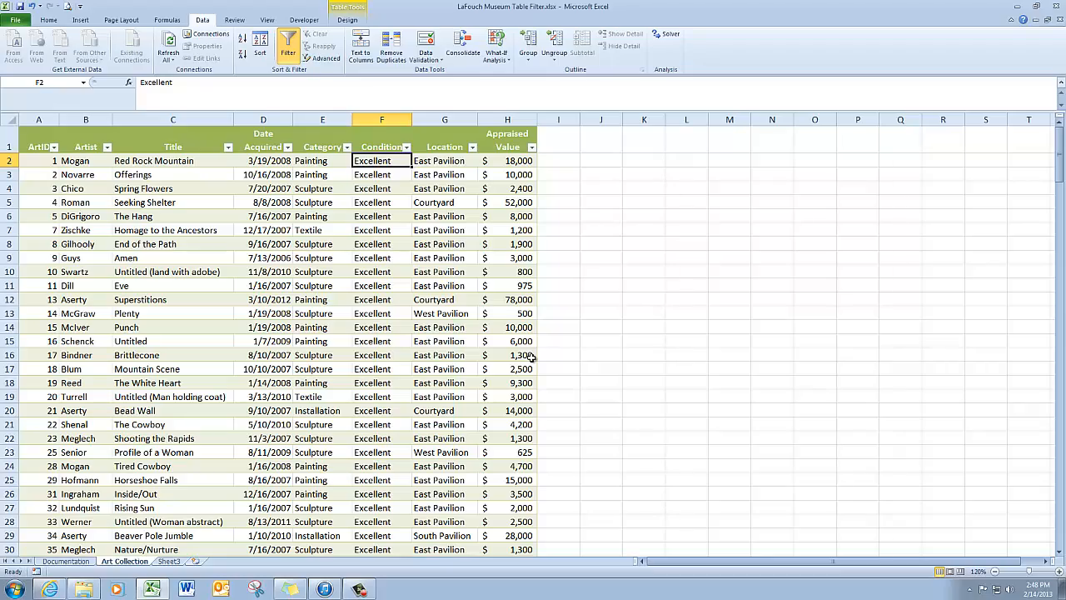
{"action": "scroll", "coordinate": [587, 329], "scroll_direction": "down", "scroll_amount": 11}
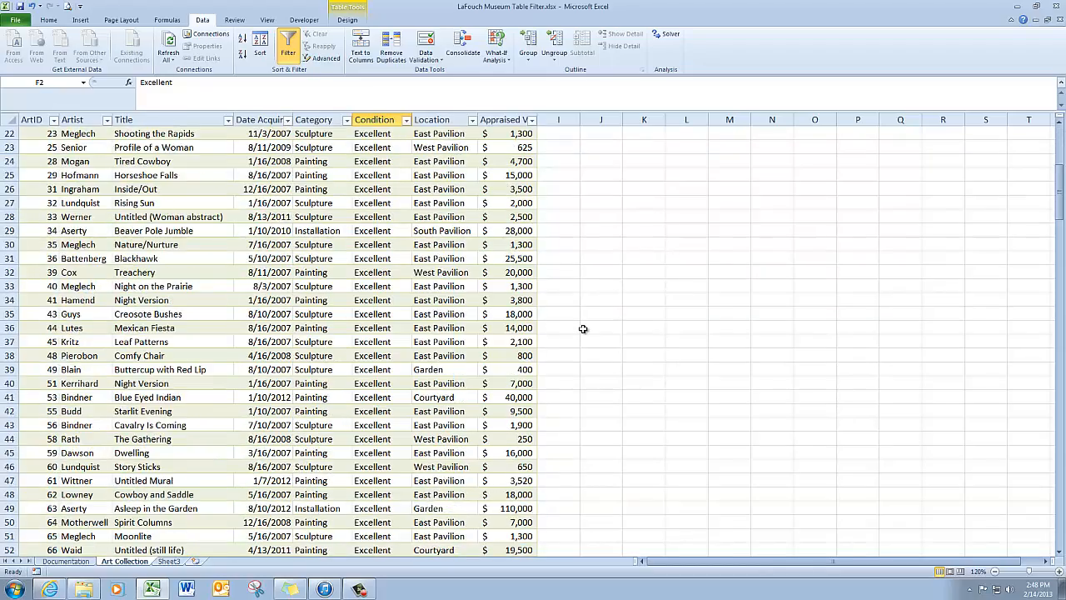
{"action": "scroll", "coordinate": [583, 328], "scroll_direction": "down", "scroll_amount": 13}
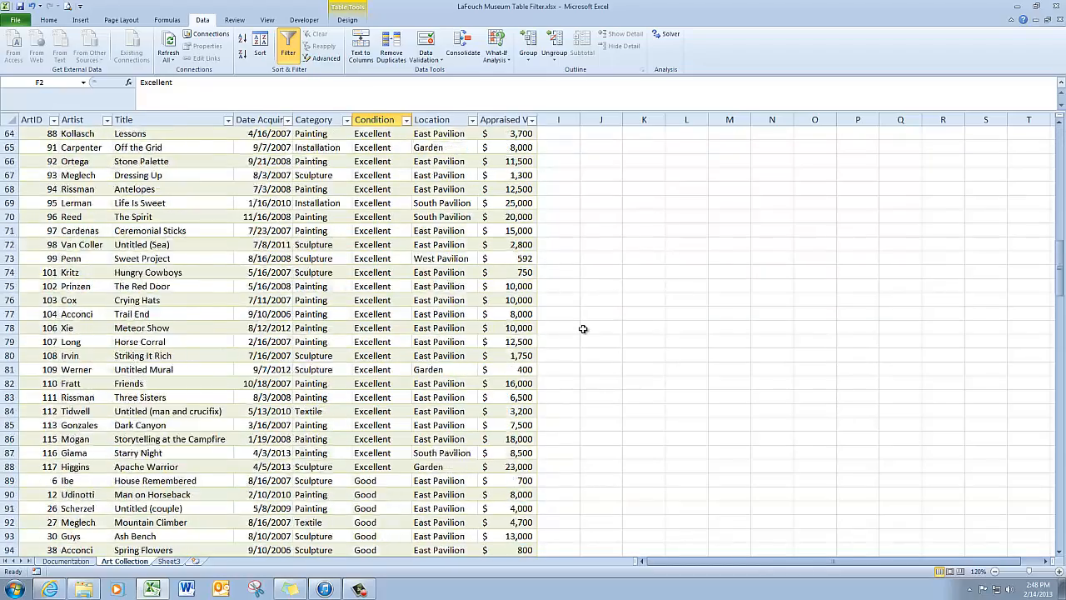
{"action": "scroll", "coordinate": [583, 329], "scroll_direction": "down", "scroll_amount": 7}
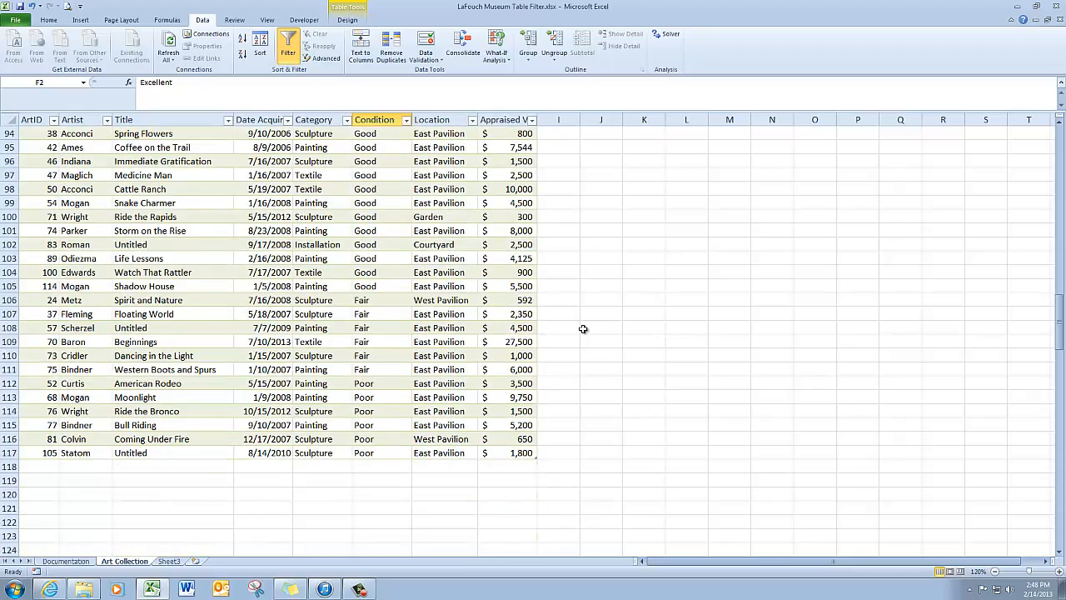
{"action": "scroll", "coordinate": [583, 329], "scroll_direction": "up", "scroll_amount": 13}
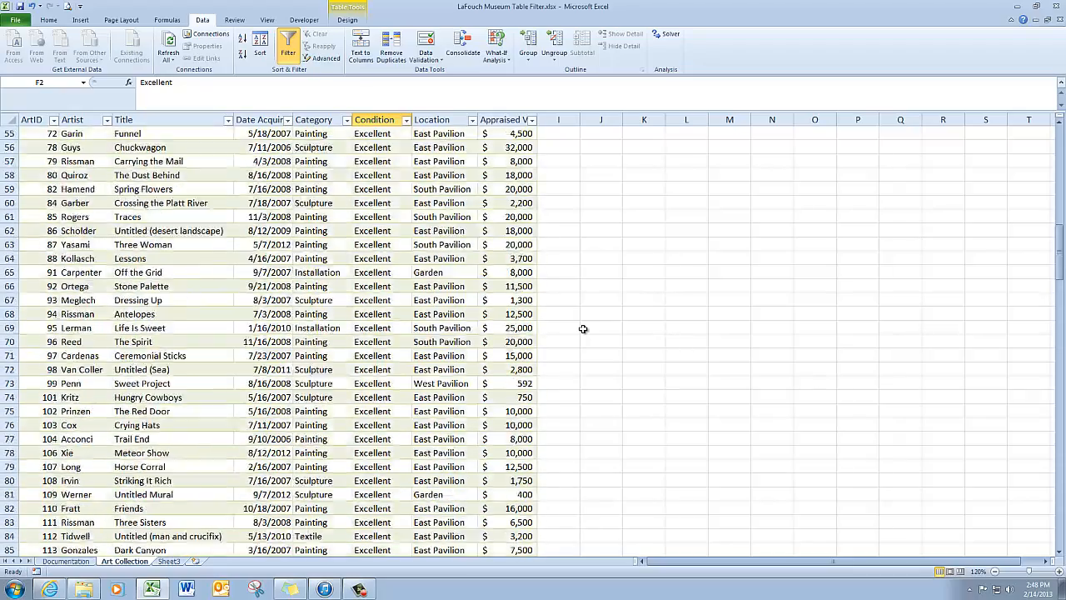
{"action": "scroll", "coordinate": [583, 329], "scroll_direction": "up", "scroll_amount": 17}
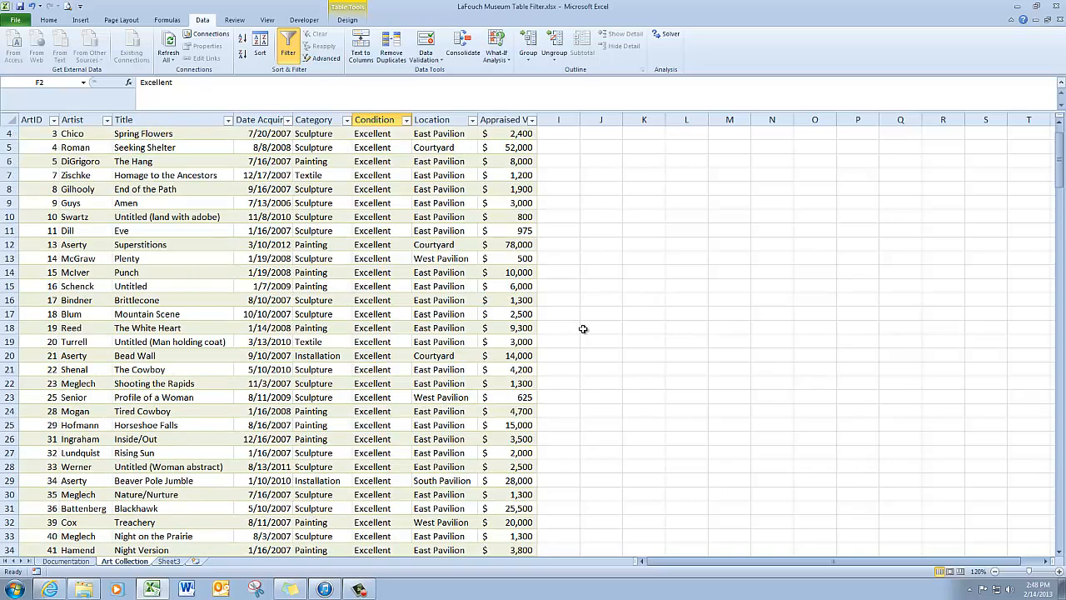
{"action": "scroll", "coordinate": [583, 329], "scroll_direction": "up", "scroll_amount": 1}
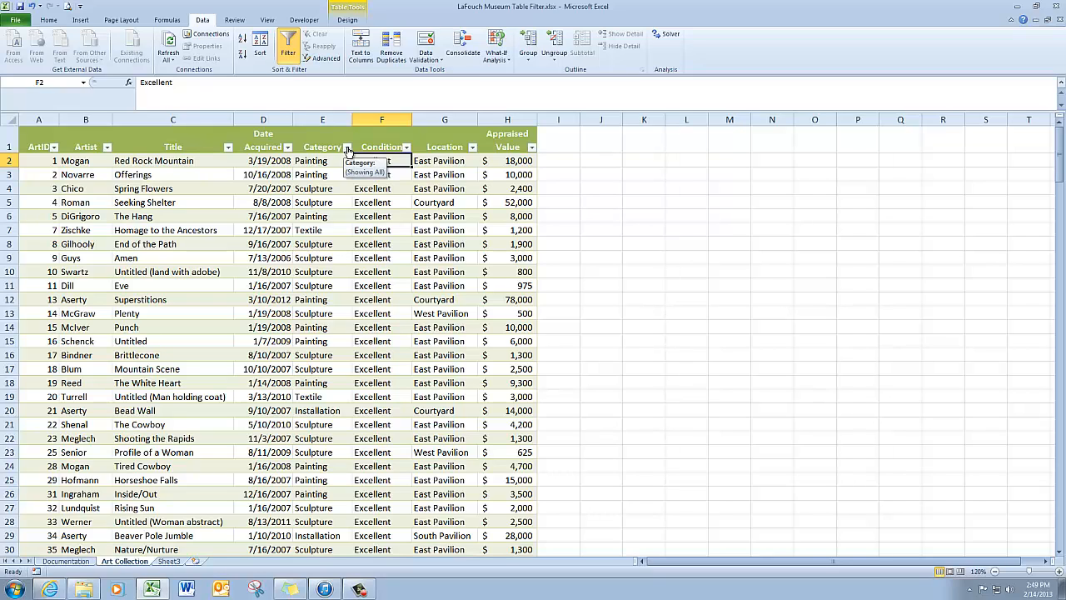
Filter the Category column to exclude Painting and Sculpture, leaving Installation and Textile, and clear that filter
{"action": "left_click", "coordinate": [347, 147]}
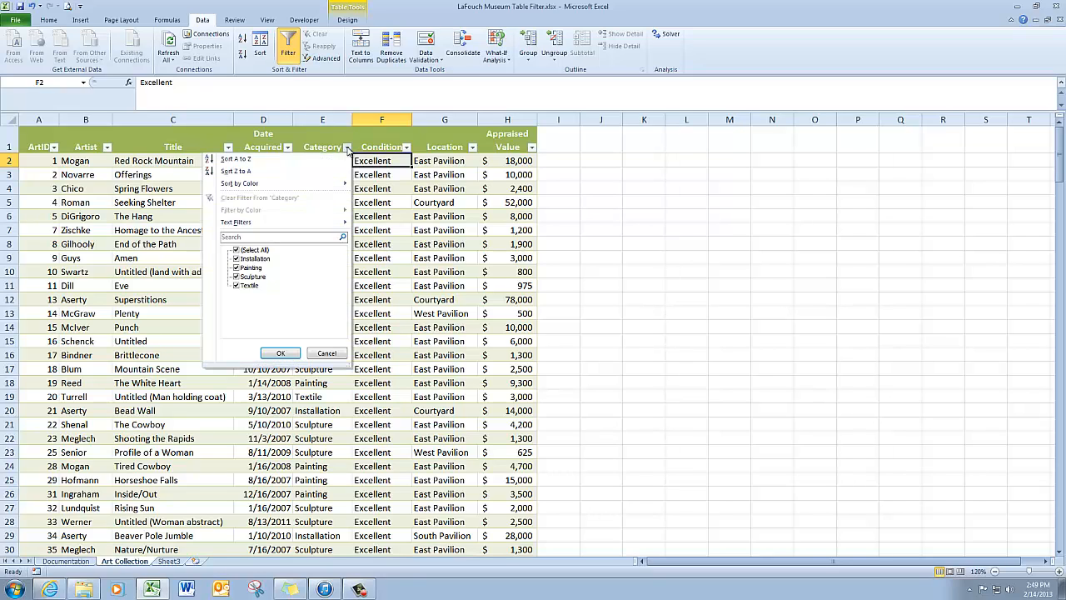
{"action": "left_click", "coordinate": [237, 267]}
{"action": "left_click", "coordinate": [237, 276]}
{"action": "left_click", "coordinate": [280, 354]}
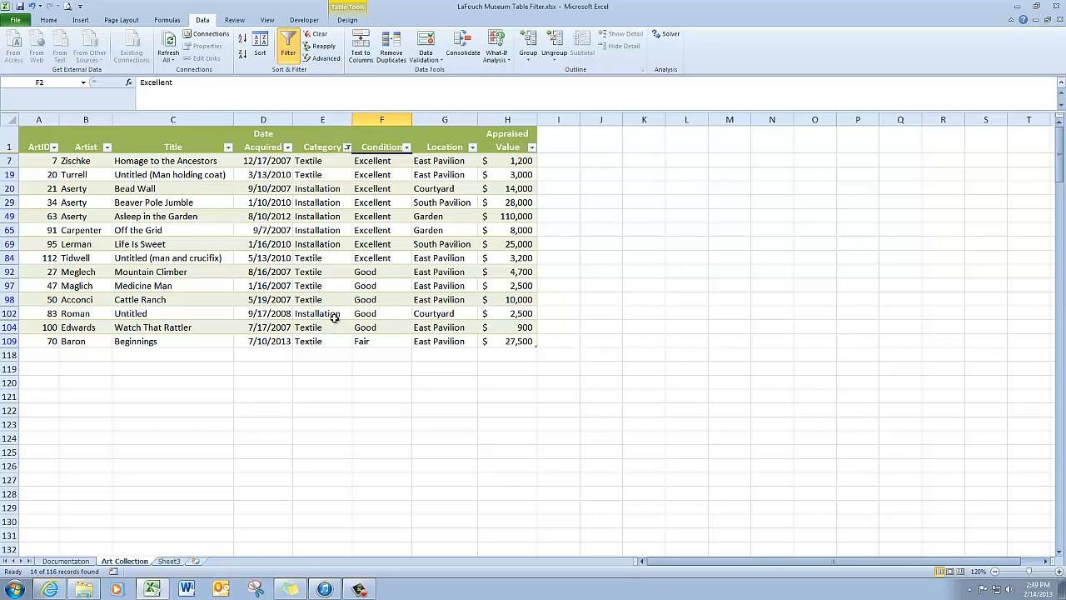
{"action": "left_click", "coordinate": [320, 35]}
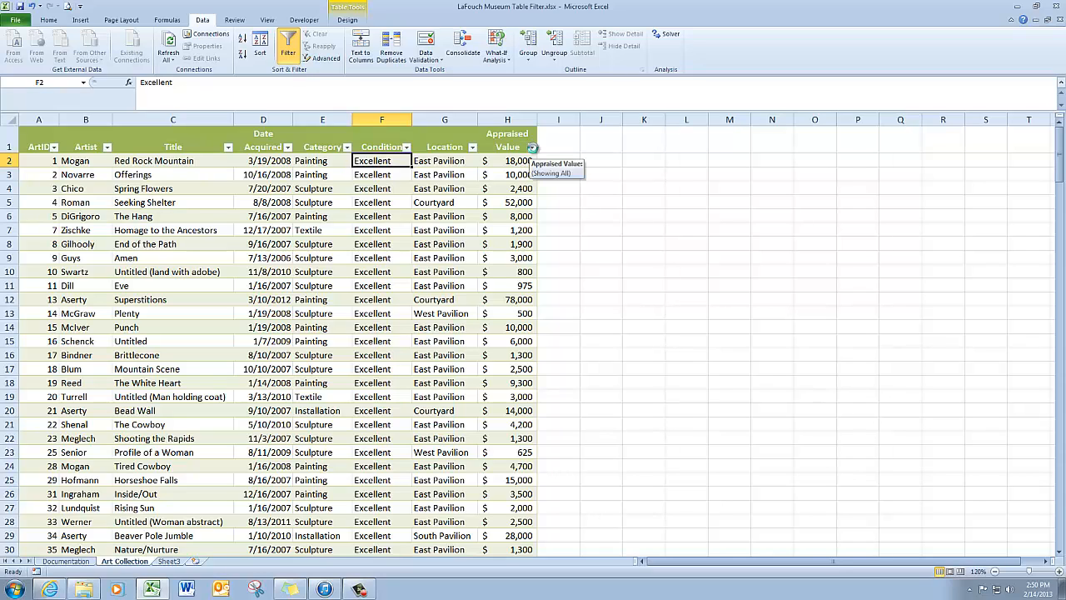
Filter the Appraised Value column with a Greater Than number filter, and clear that filter
{"action": "left_click", "coordinate": [532, 147]}
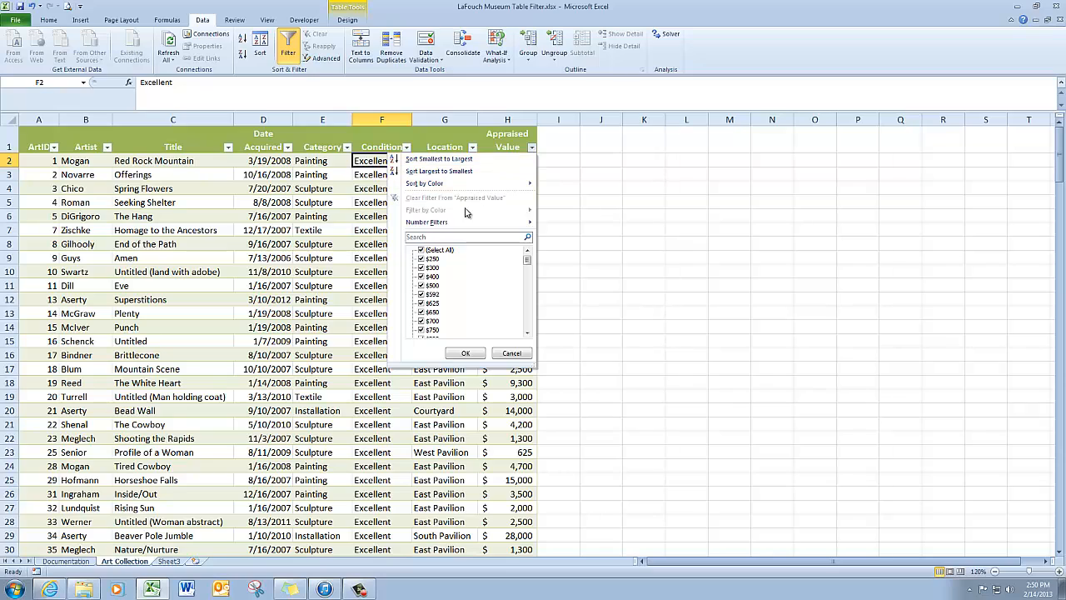
{"action": "mouse_move", "coordinate": [434, 224]}
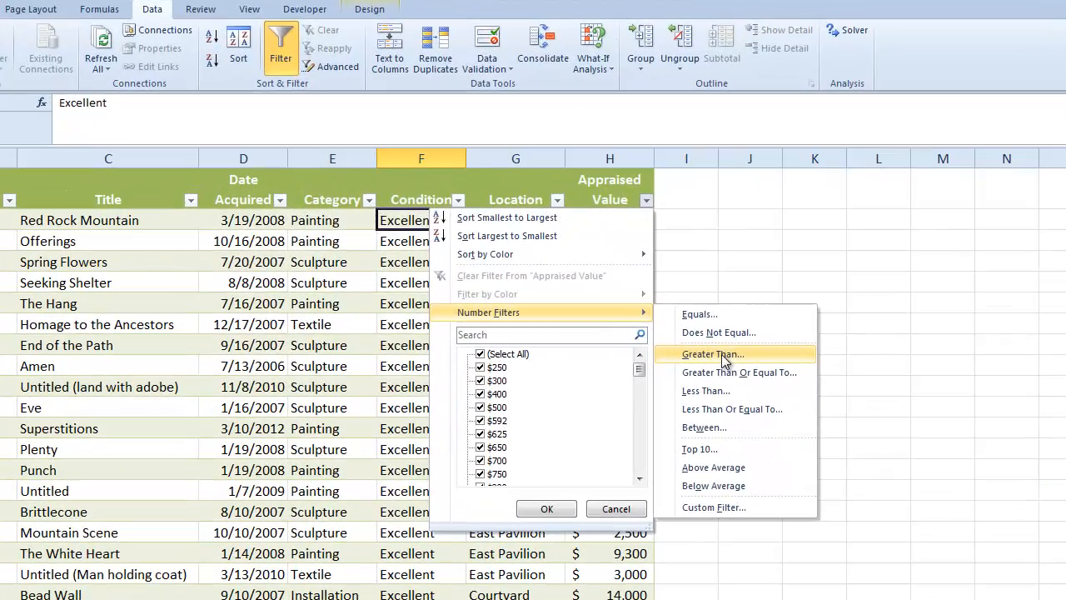
{"action": "left_click", "coordinate": [587, 252]}
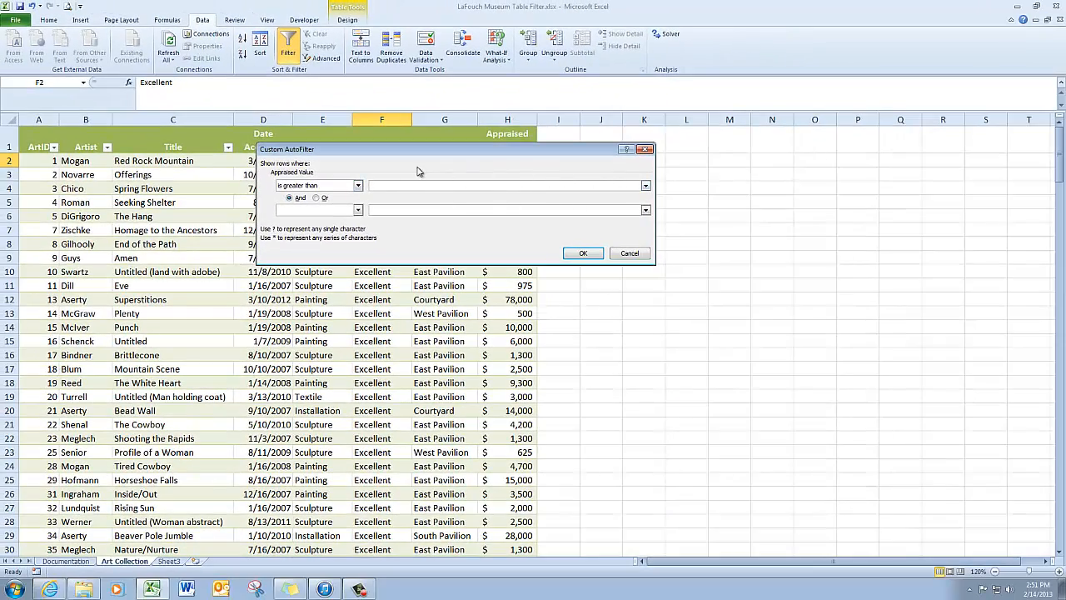
{"action": "left_click", "coordinate": [492, 190]}
{"action": "left_click", "coordinate": [584, 254]}
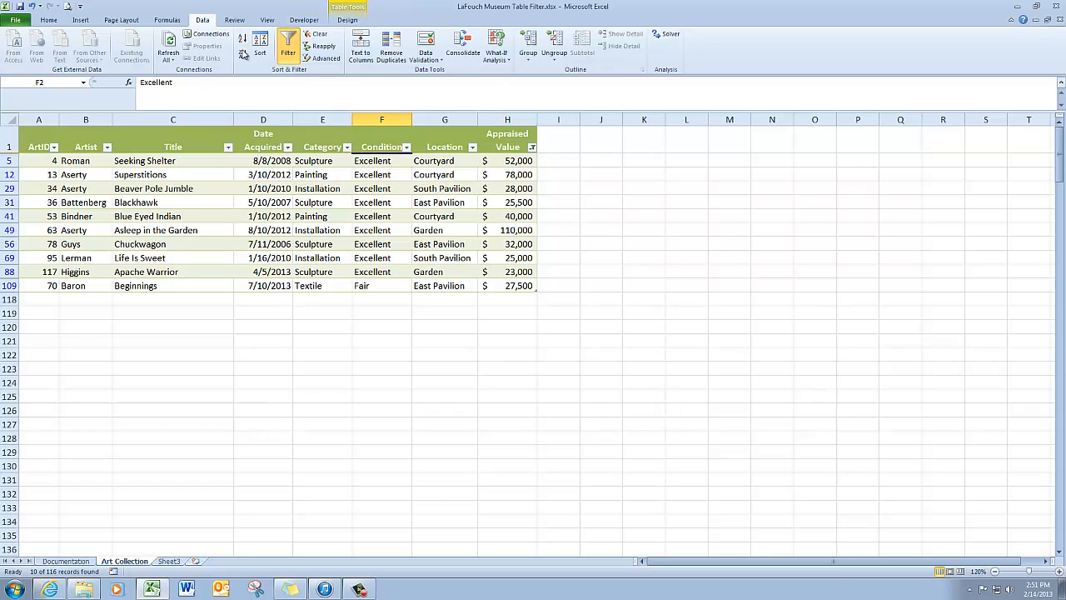
{"action": "left_click", "coordinate": [319, 36]}
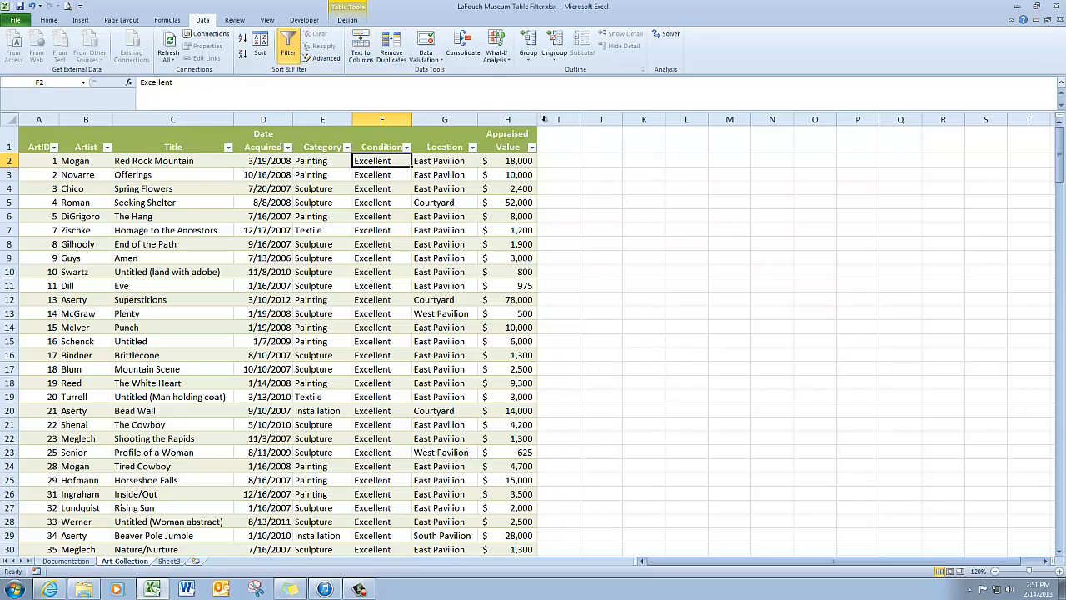
Add a total row to the table and view the summary functions offered for the Appraised Value total
{"action": "left_click", "coordinate": [350, 20]}
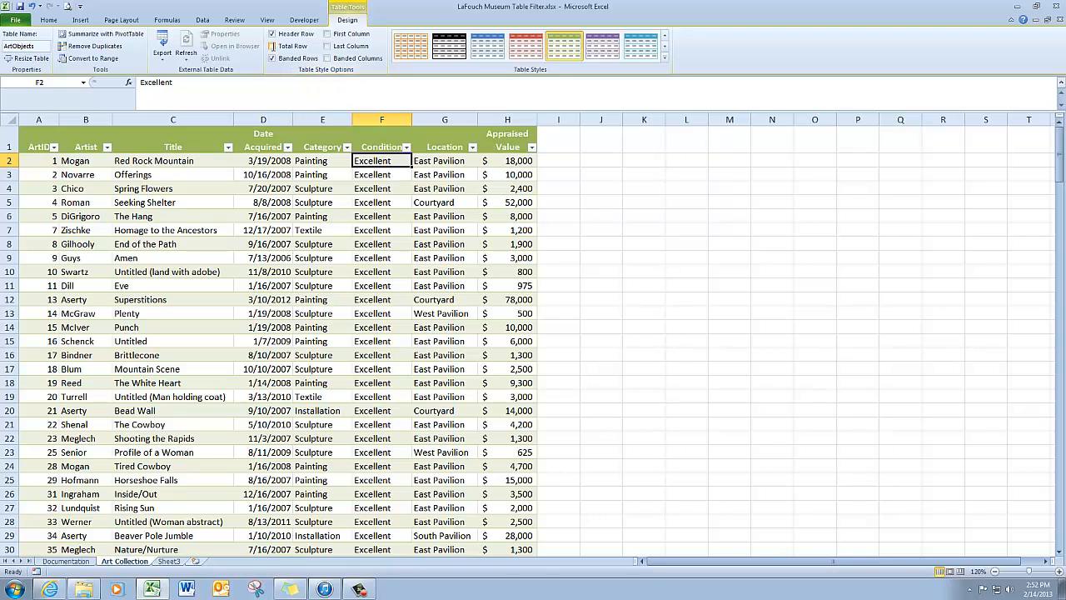
{"action": "left_click", "coordinate": [271, 46]}
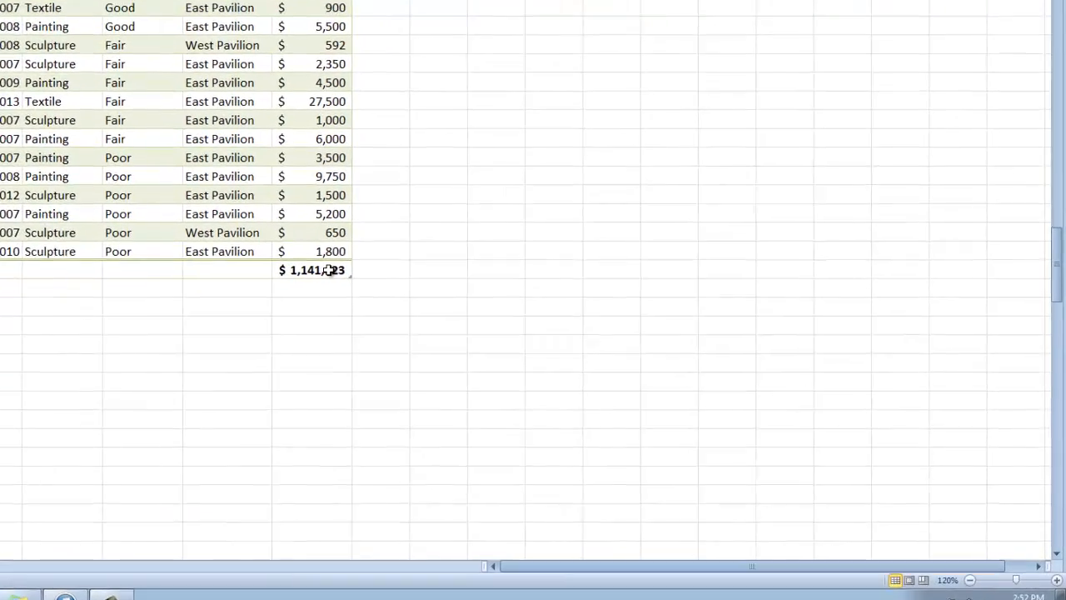
{"action": "left_click", "coordinate": [520, 342]}
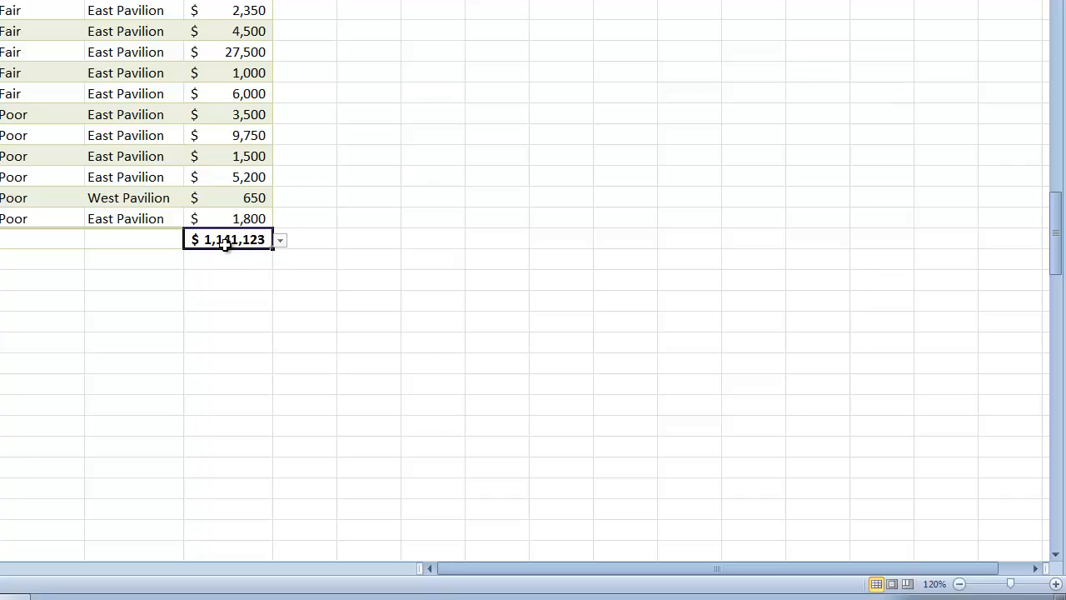
{"action": "left_click", "coordinate": [280, 240]}
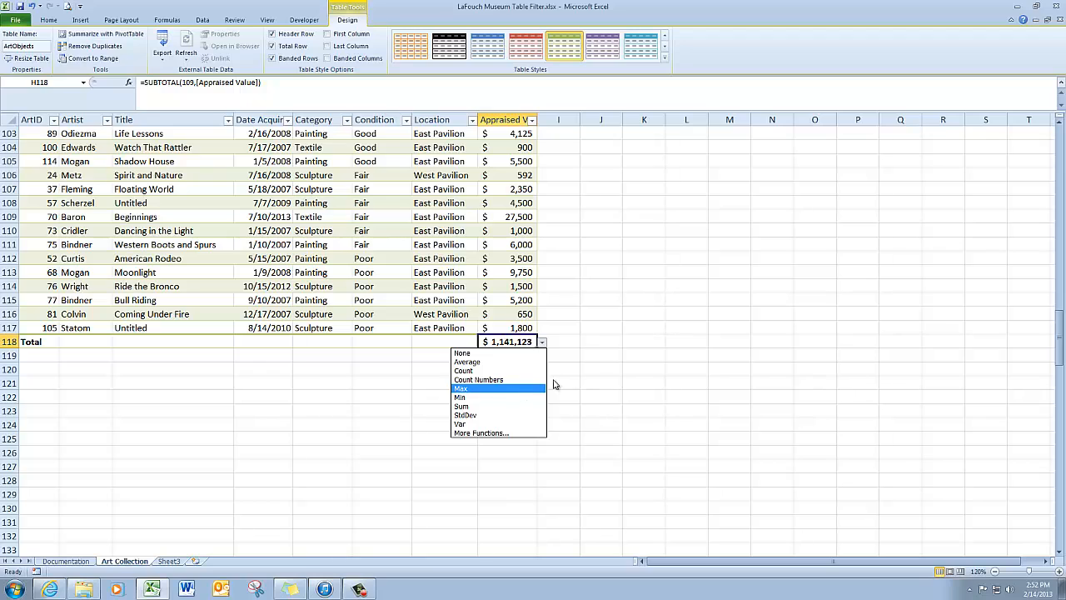
{"action": "key", "text": "Escape"}
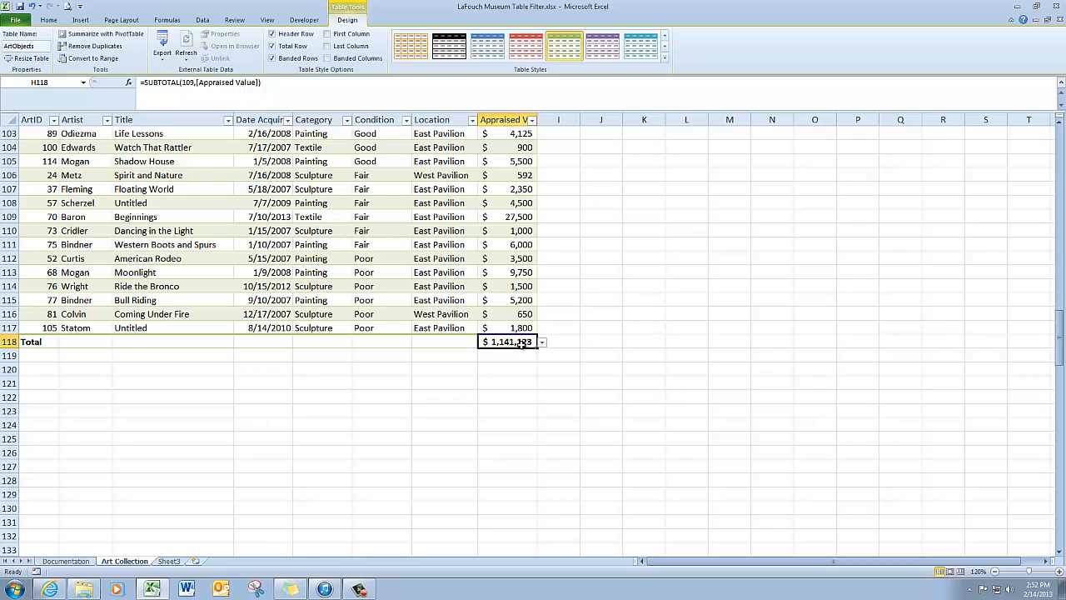
Set the Artist column's cell in the total row to Count, and turn the total row off
{"action": "left_click", "coordinate": [86, 343]}
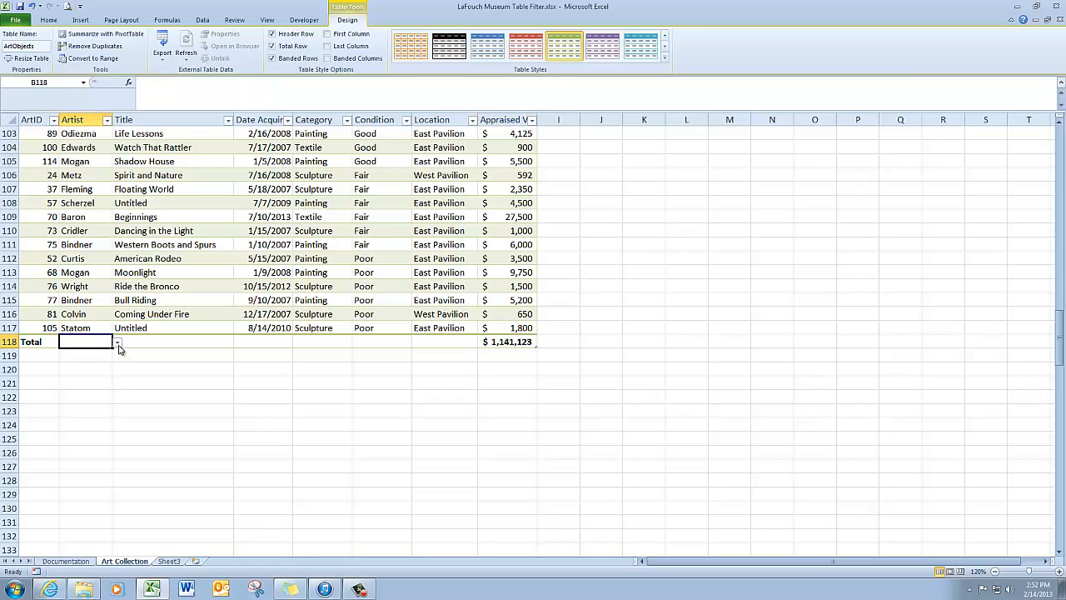
{"action": "left_click", "coordinate": [117, 344]}
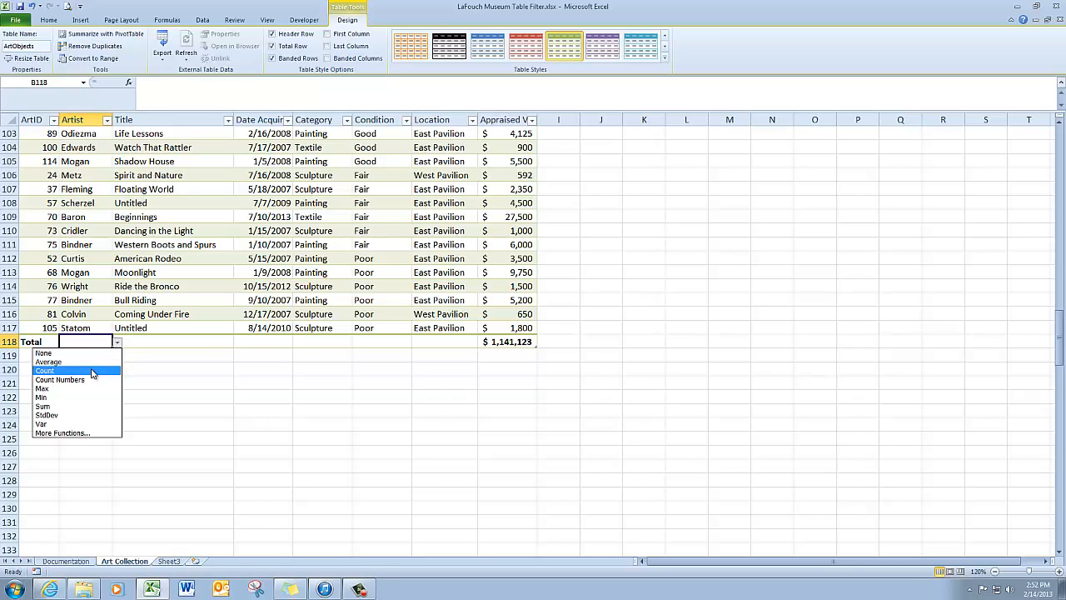
{"action": "left_click", "coordinate": [93, 371]}
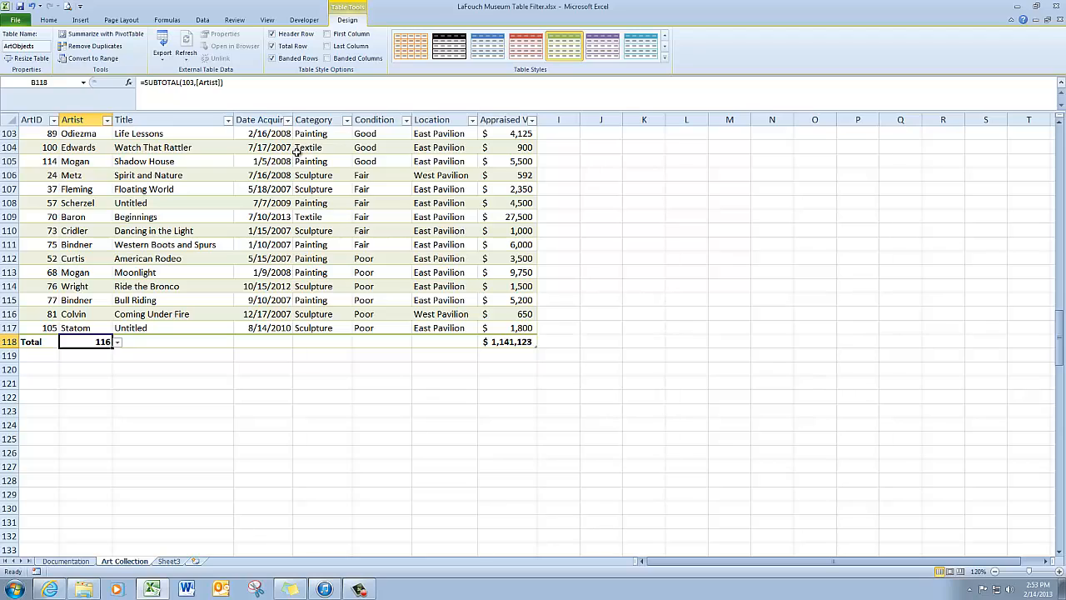
{"action": "left_click", "coordinate": [274, 47]}
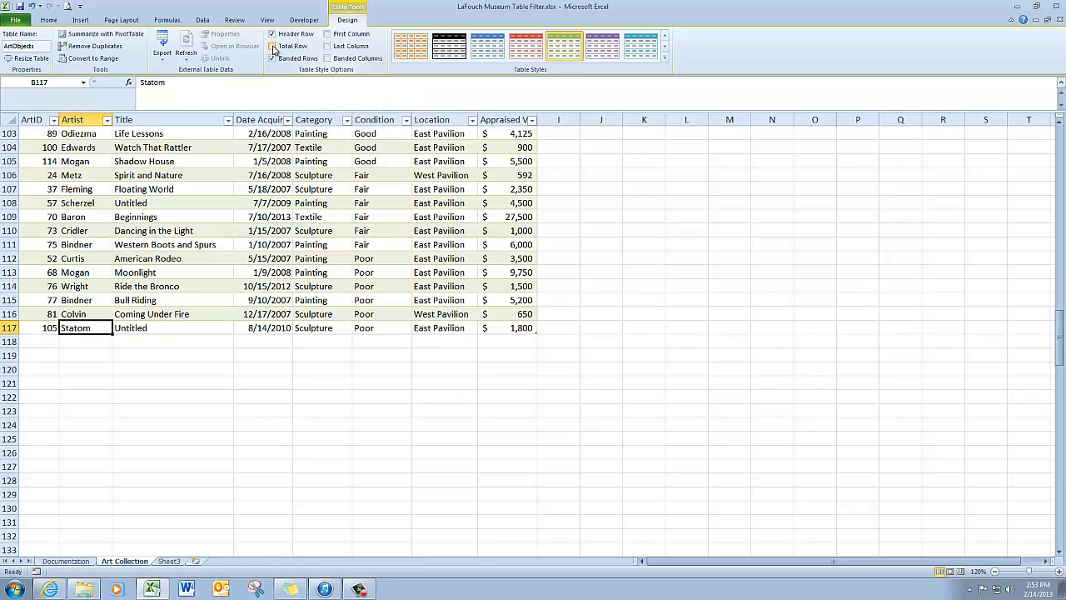